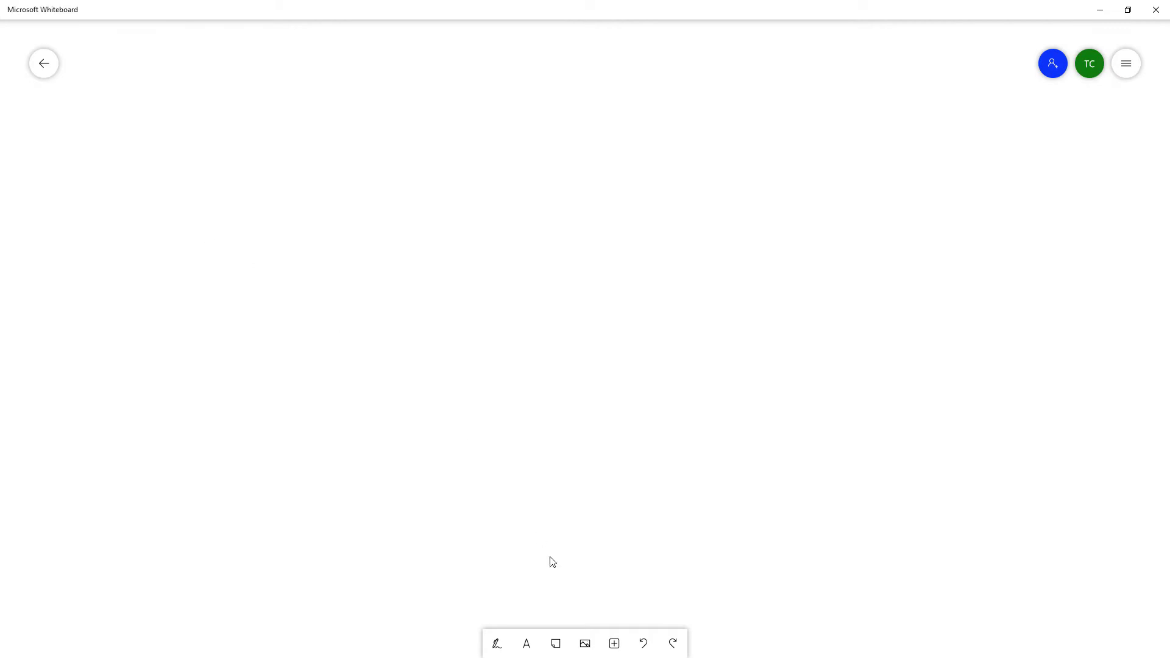
# Step: Freehand a rough closed loop with the green pen on the blank canvas
pyautogui.click(497, 645)
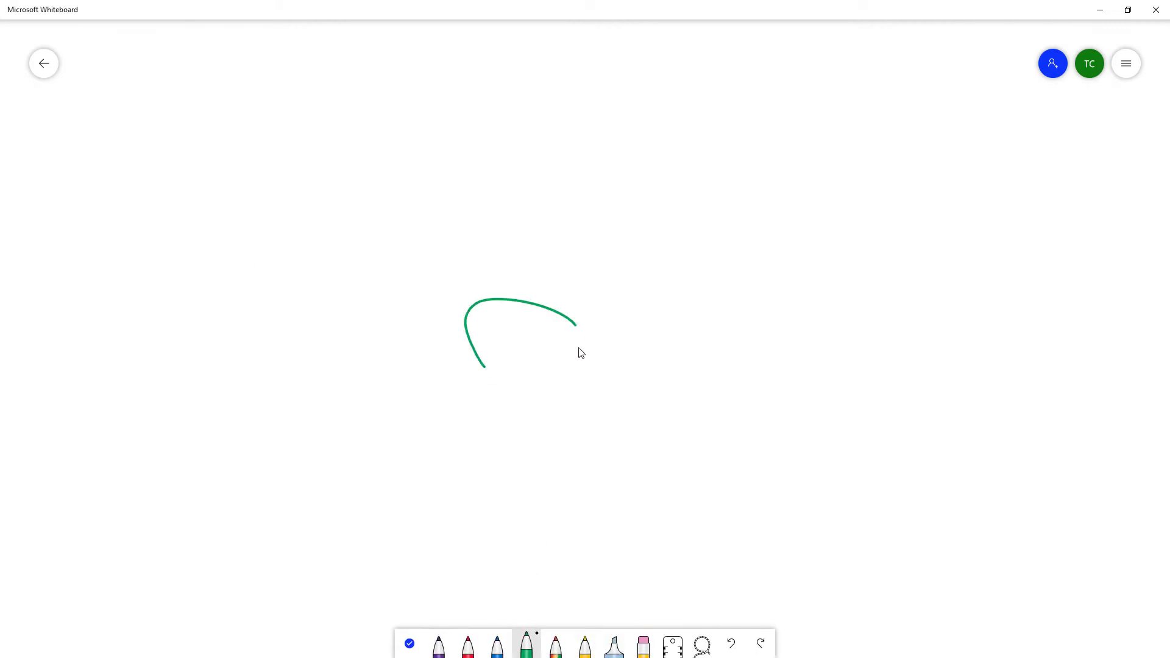
pyautogui.click(411, 643)
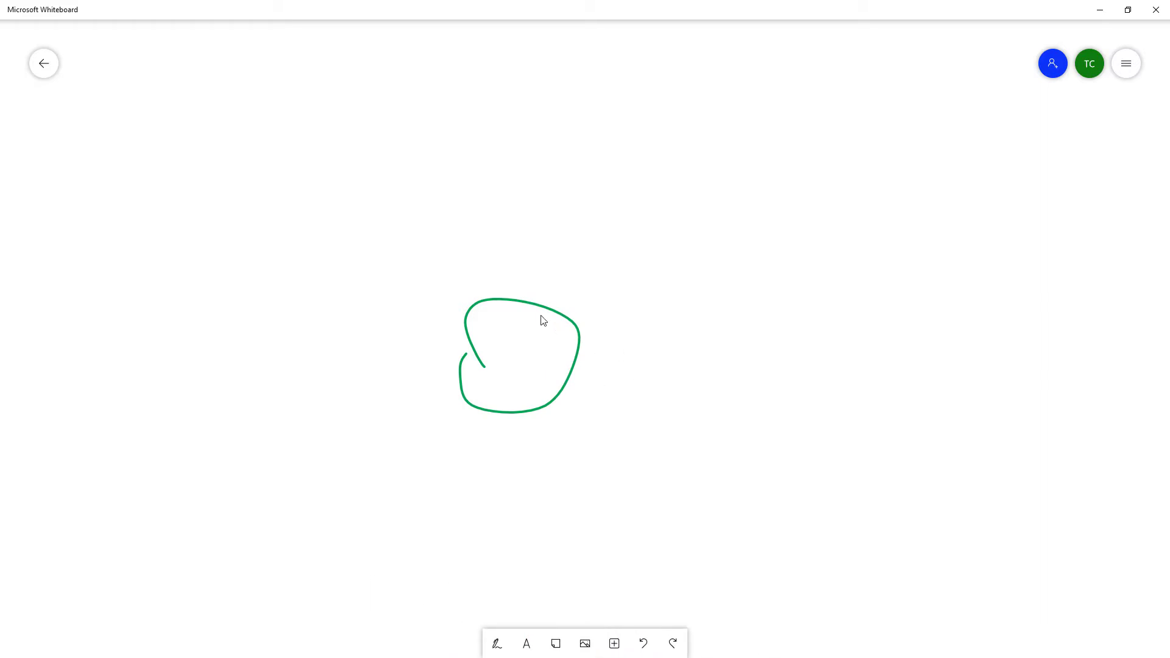
# Step: Move the green loop up, enlarge it and rotate it
pyautogui.moveTo(590, 377); pyautogui.dragTo(541, 401)
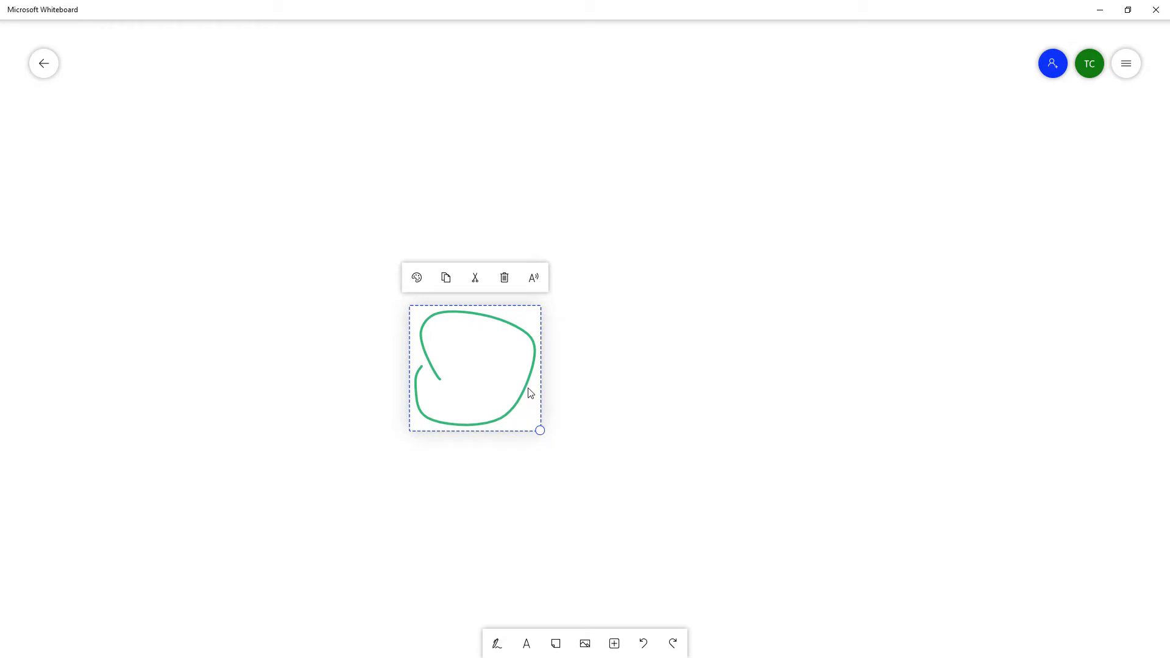
pyautogui.moveTo(526, 392); pyautogui.dragTo(538, 281)
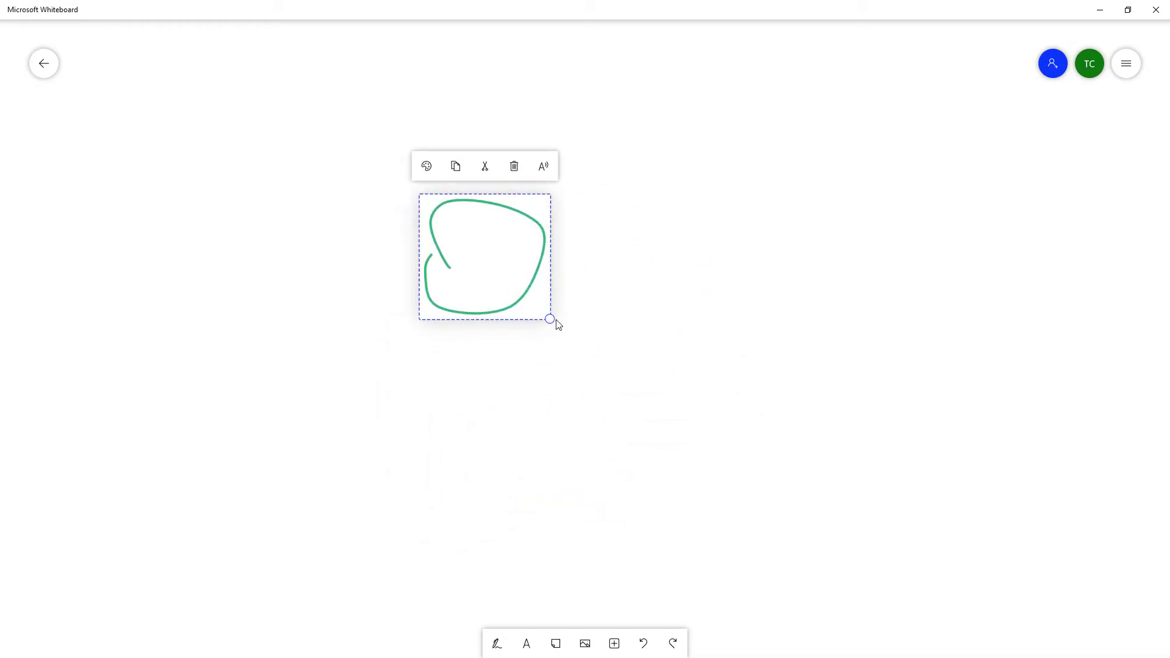
pyautogui.moveTo(550, 320); pyautogui.dragTo(718, 481)
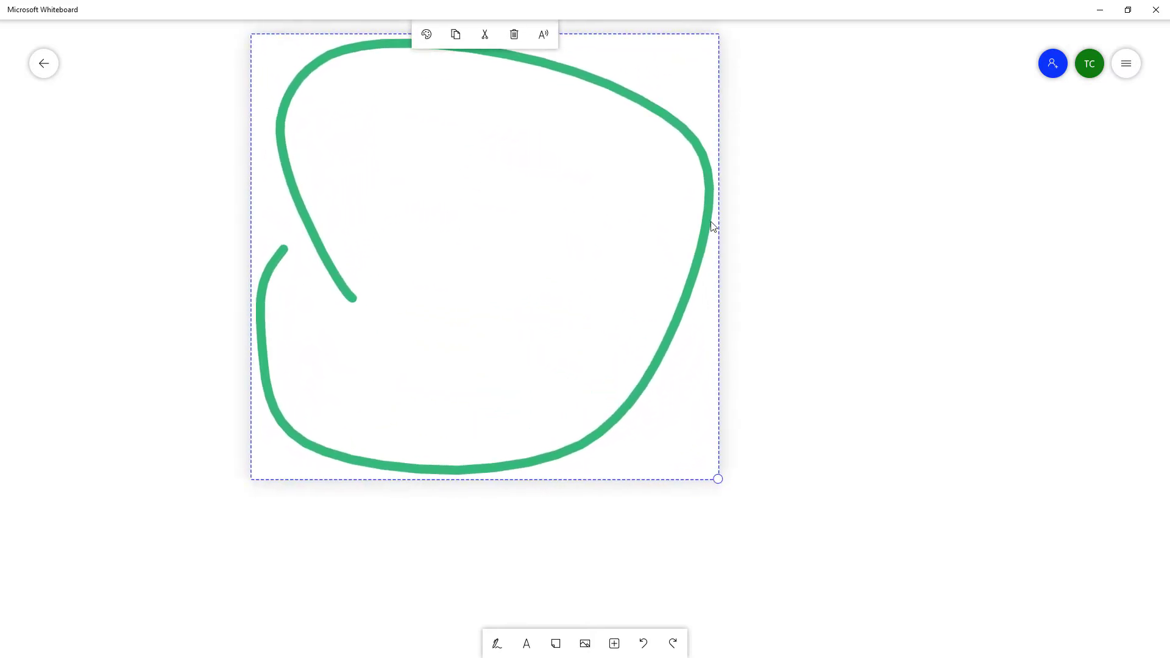
pyautogui.moveTo(713, 228); pyautogui.dragTo(605, 311)
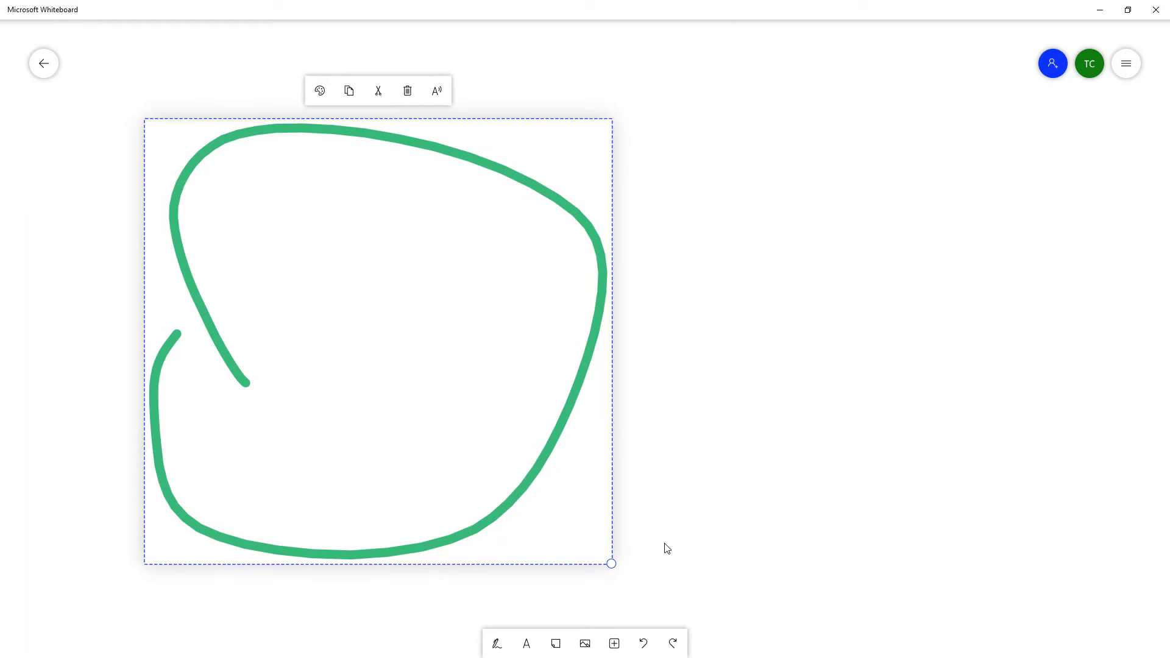
pyautogui.moveTo(611, 564)
pyautogui.mouseDown()
pyautogui.moveTo(686, 337)
pyautogui.moveTo(664, 265)
pyautogui.mouseUp()
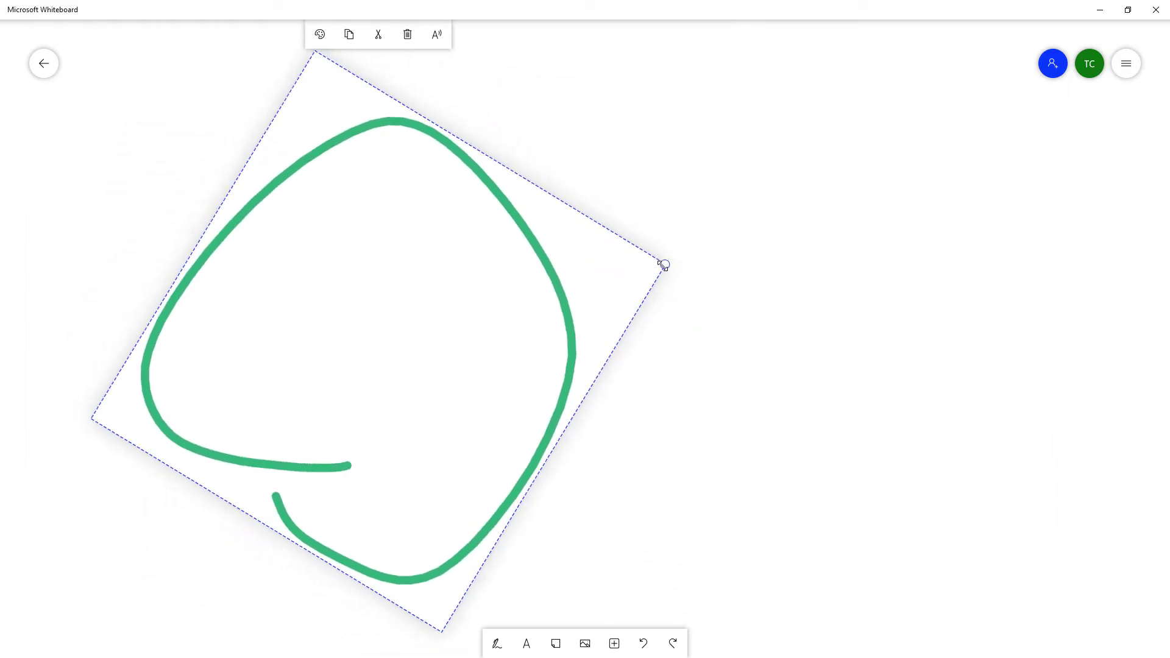
# Step: Add text 'fhgfhgf', enlarge and tilt it, and move it near the canvas top
pyautogui.click(525, 645)
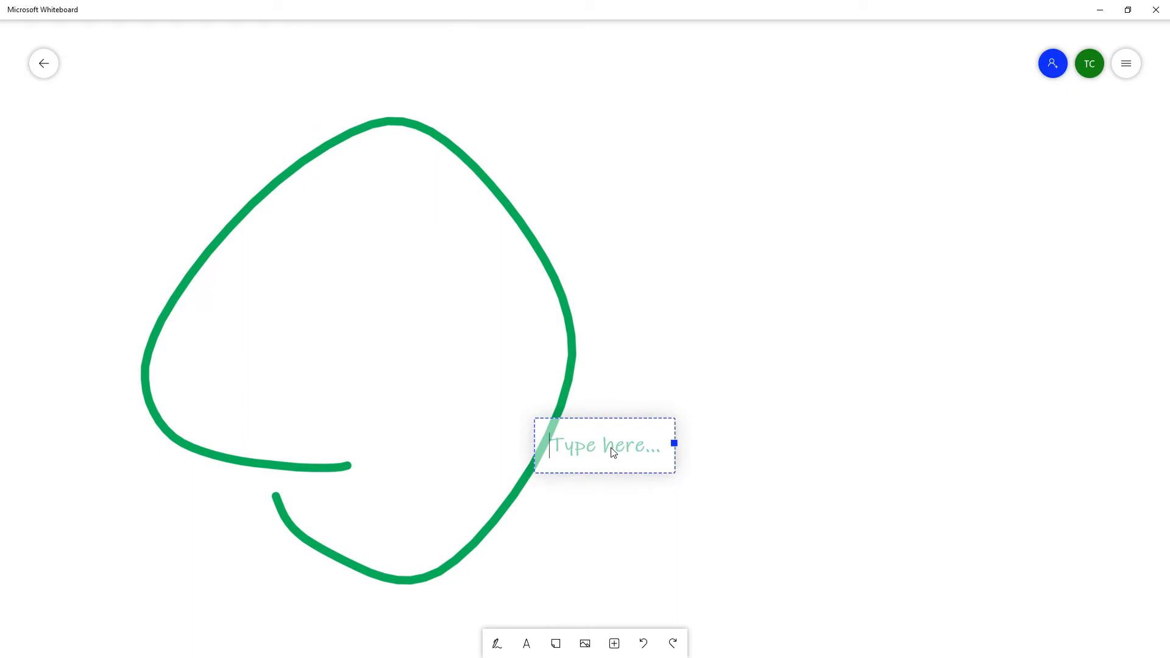
pyautogui.write('fhgfhgf')
pyautogui.click(652, 462)
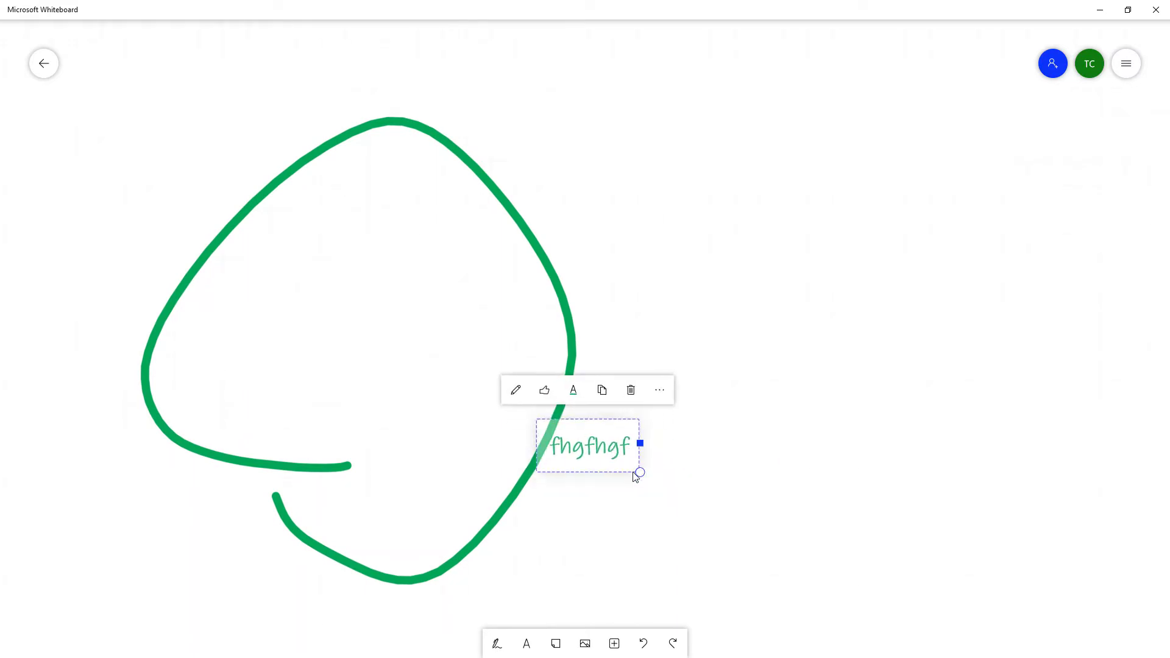
pyautogui.moveTo(635, 473); pyautogui.dragTo(784, 591)
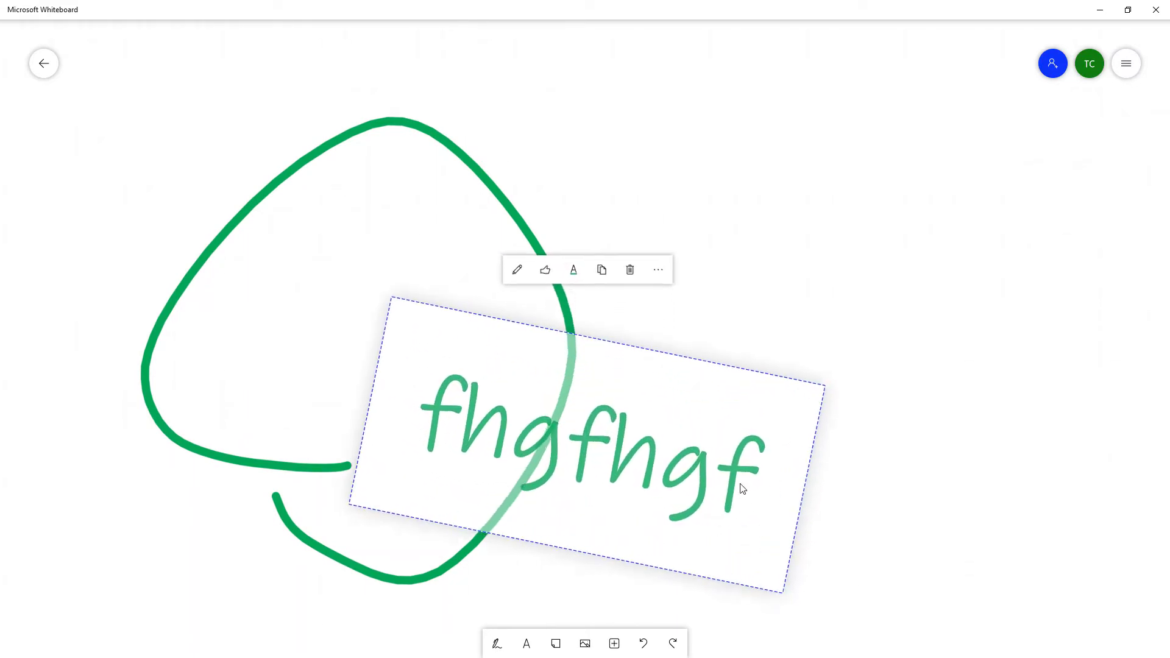
pyautogui.moveTo(741, 485)
pyautogui.mouseDown()
pyautogui.moveTo(838, 193)
pyautogui.moveTo(861, 217)
pyautogui.mouseUp()
# Step: Add a blank yellow sticky note, move it onto the loop, shrink and rotate it
pyautogui.click(556, 642)
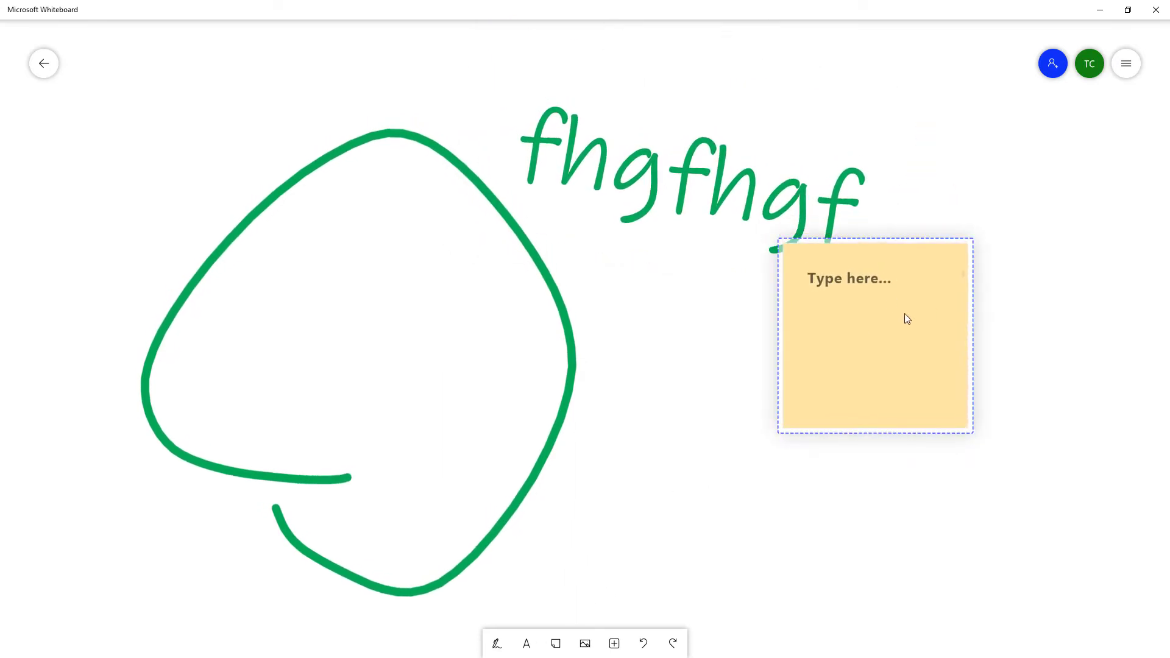
pyautogui.click(737, 331)
pyautogui.click(941, 355)
pyautogui.moveTo(940, 355); pyautogui.dragTo(697, 345)
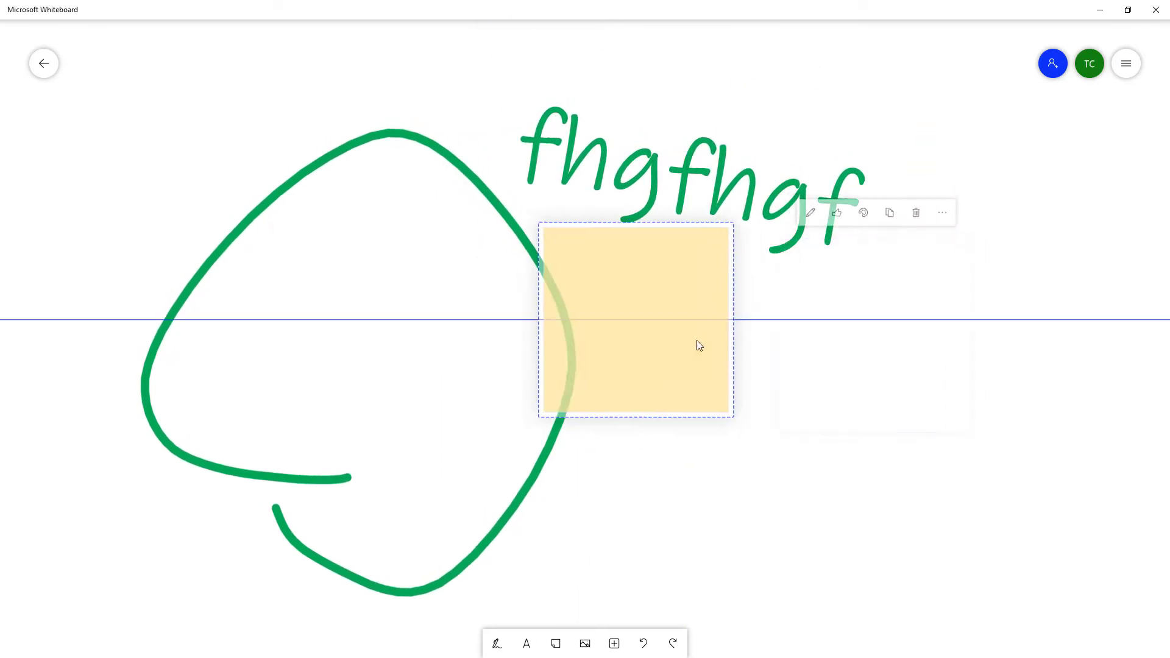
pyautogui.moveTo(729, 414)
pyautogui.mouseDown()
pyautogui.moveTo(815, 502)
pyautogui.moveTo(656, 334)
pyautogui.moveTo(667, 321)
pyautogui.moveTo(676, 335)
pyautogui.moveTo(638, 407)
pyautogui.mouseUp()
# Step: Tilt the note further and move the 'fhgfhgf' text down-left over the loop
pyautogui.click(640, 149)
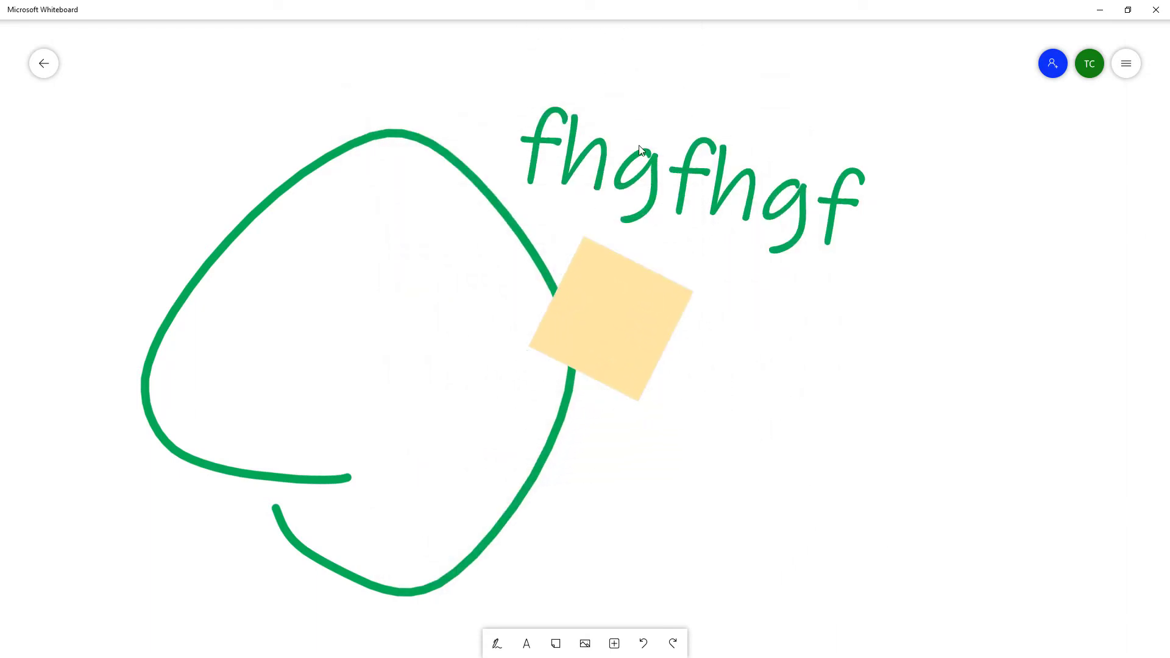
pyautogui.moveTo(640, 149); pyautogui.dragTo(447, 208)
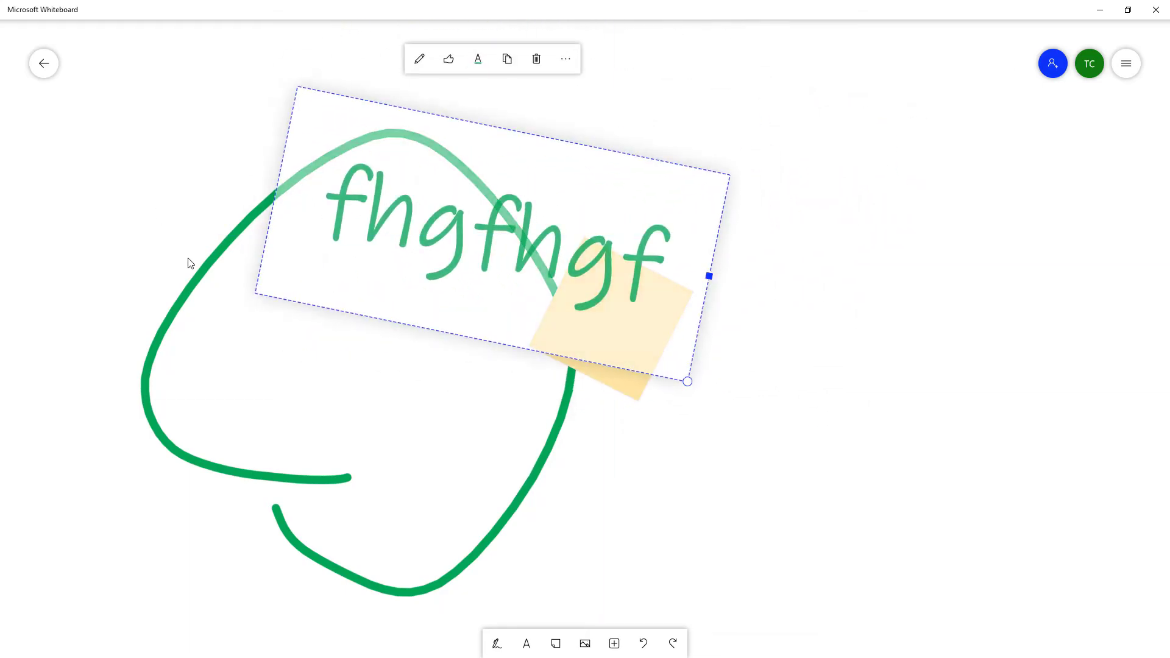
pyautogui.click(198, 271)
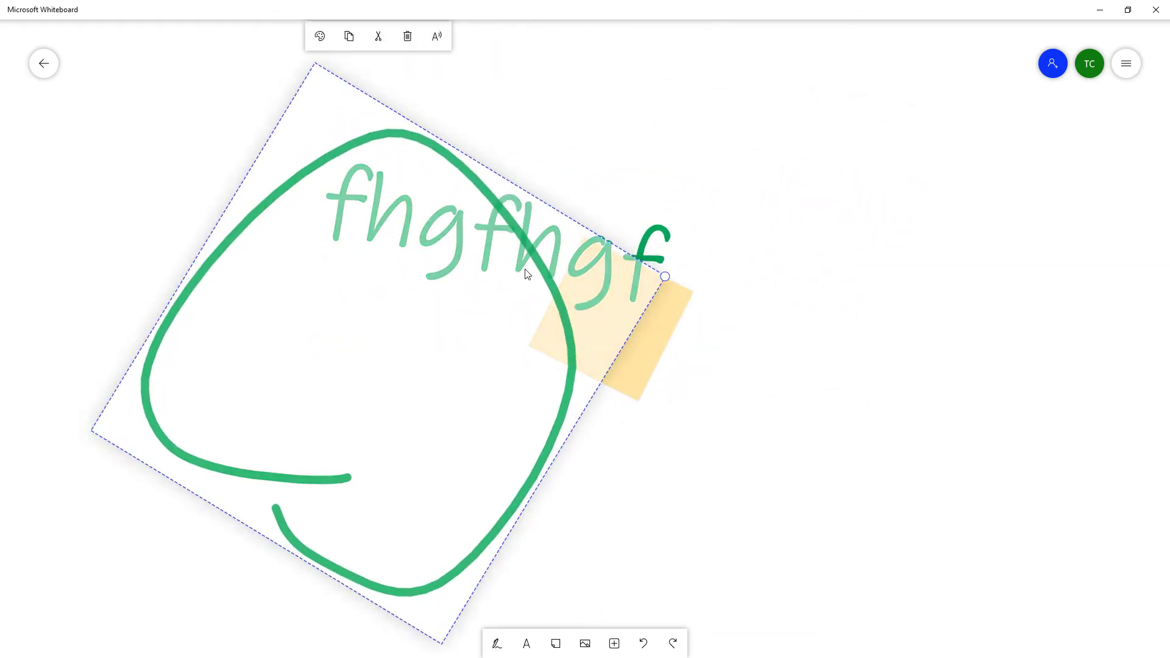
pyautogui.scroll(-3, 525, 274)
pyautogui.scroll(1, 525, 266)
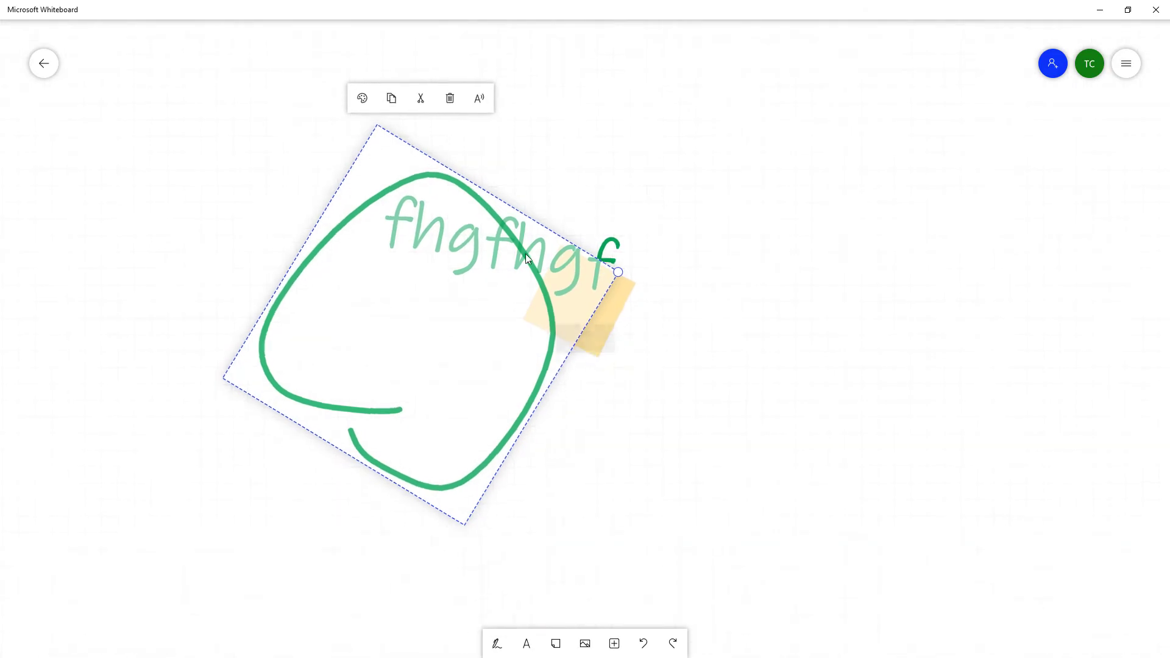
pyautogui.scroll(3, 703, 296)
pyautogui.scroll(4, 619, 272)
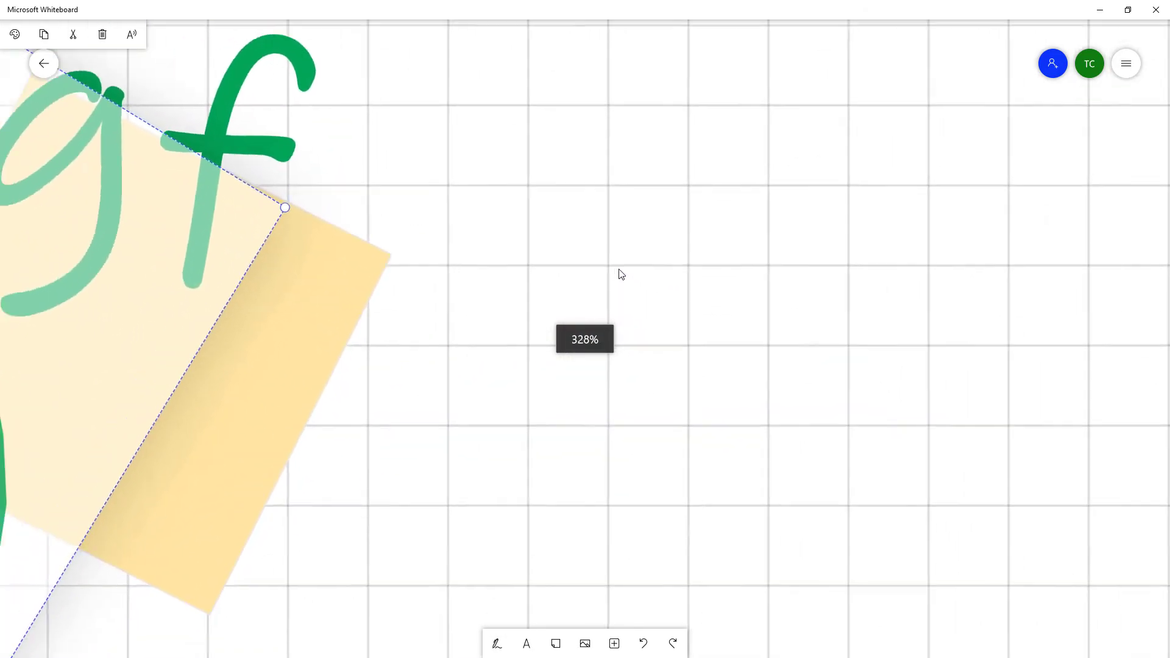
pyautogui.scroll(-6, 619, 272)
pyautogui.click(149, 183)
pyautogui.scroll(2, 142, 184)
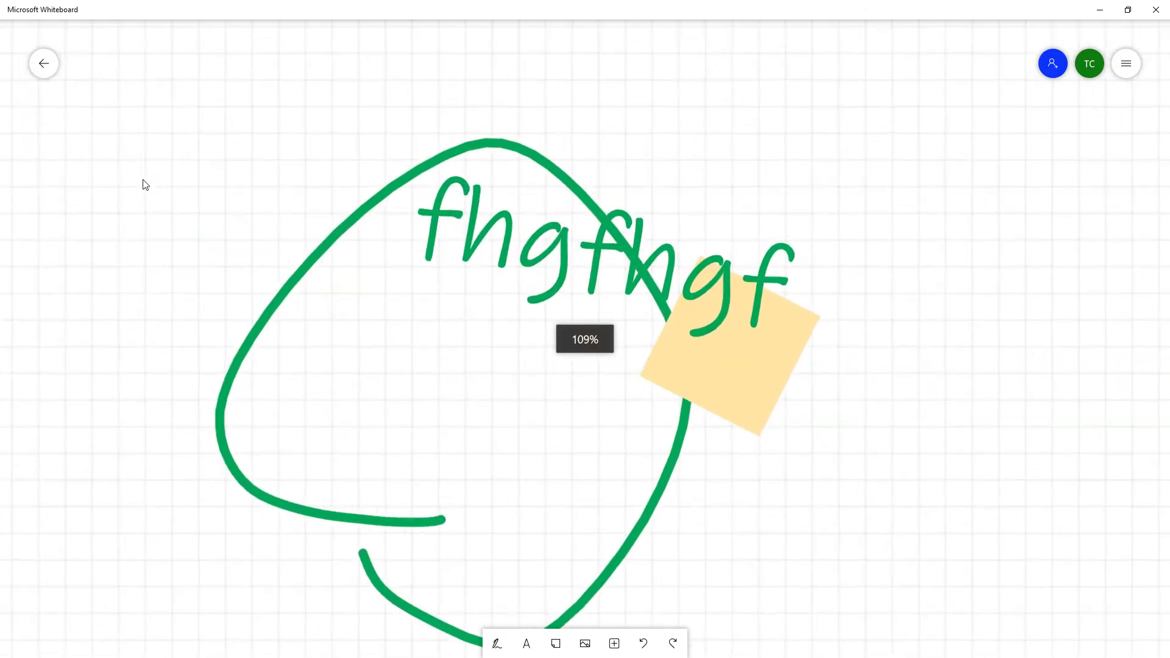
pyautogui.scroll(2, 659, 262)
pyautogui.scroll(-1, 773, 300)
pyautogui.scroll(-2, 1097, 402)
pyautogui.scroll(2, 1095, 401)
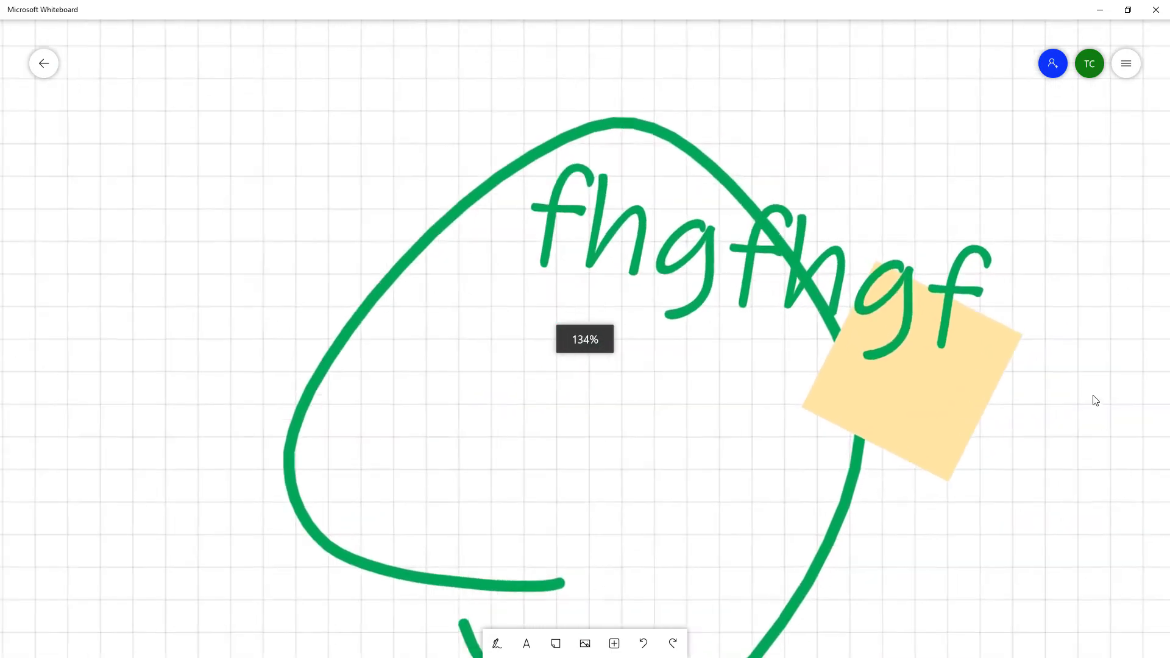
pyautogui.scroll(2, 1095, 401)
pyautogui.click(747, 246)
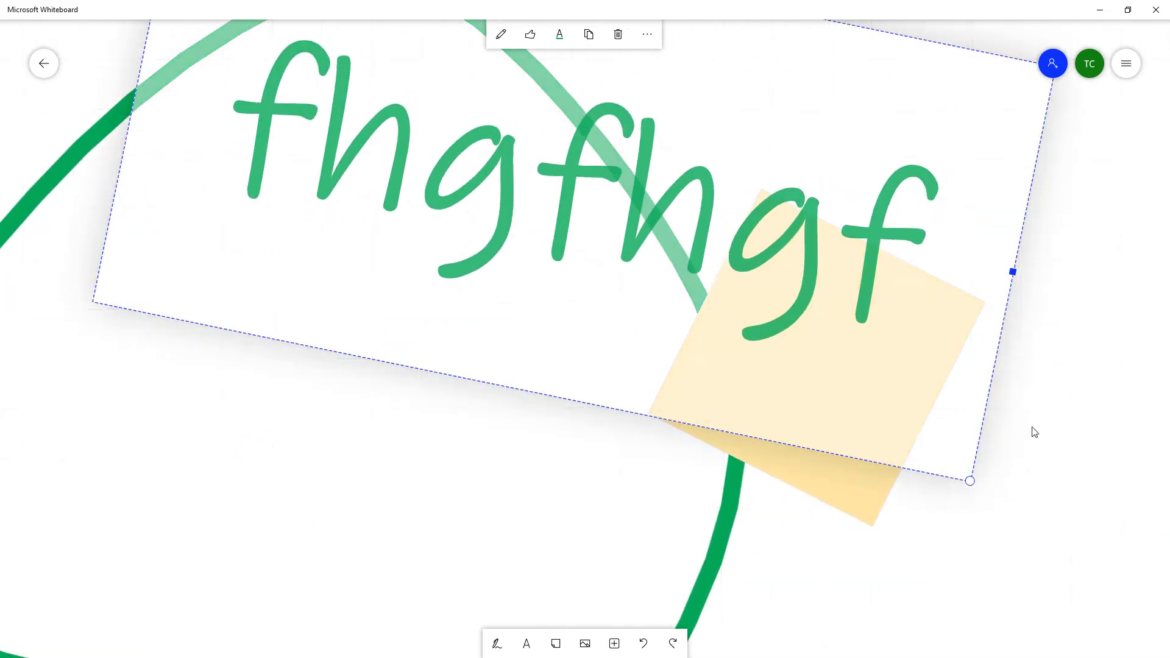
pyautogui.click(1086, 446)
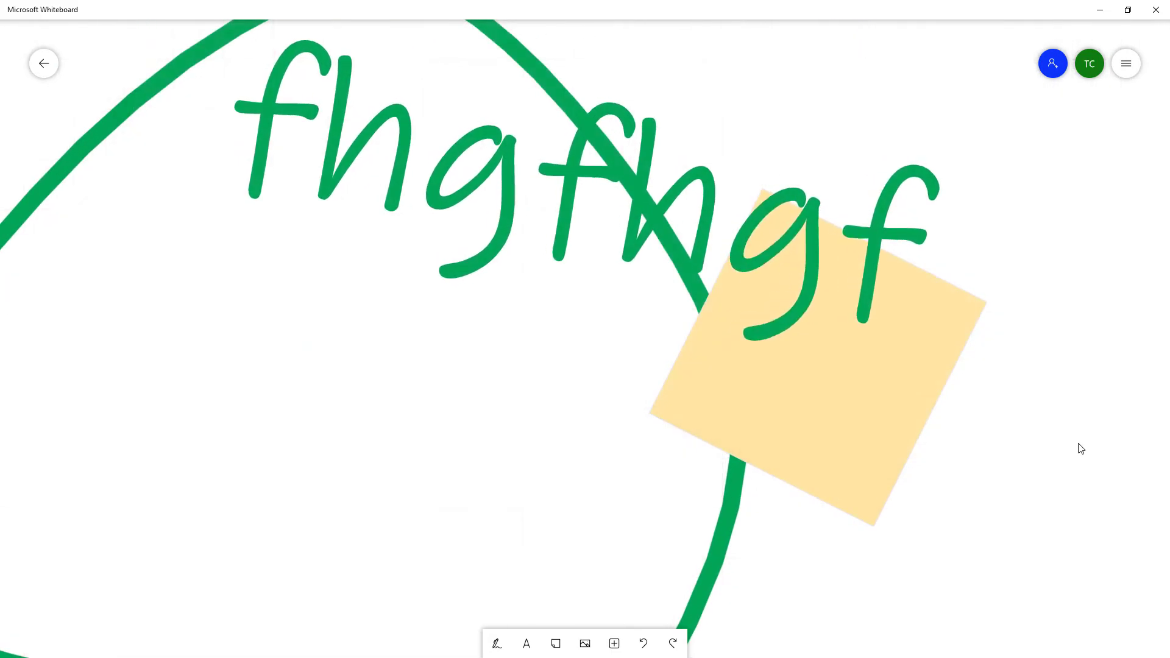
pyautogui.scroll(-2, 1080, 449)
pyautogui.scroll(-2, 1080, 448)
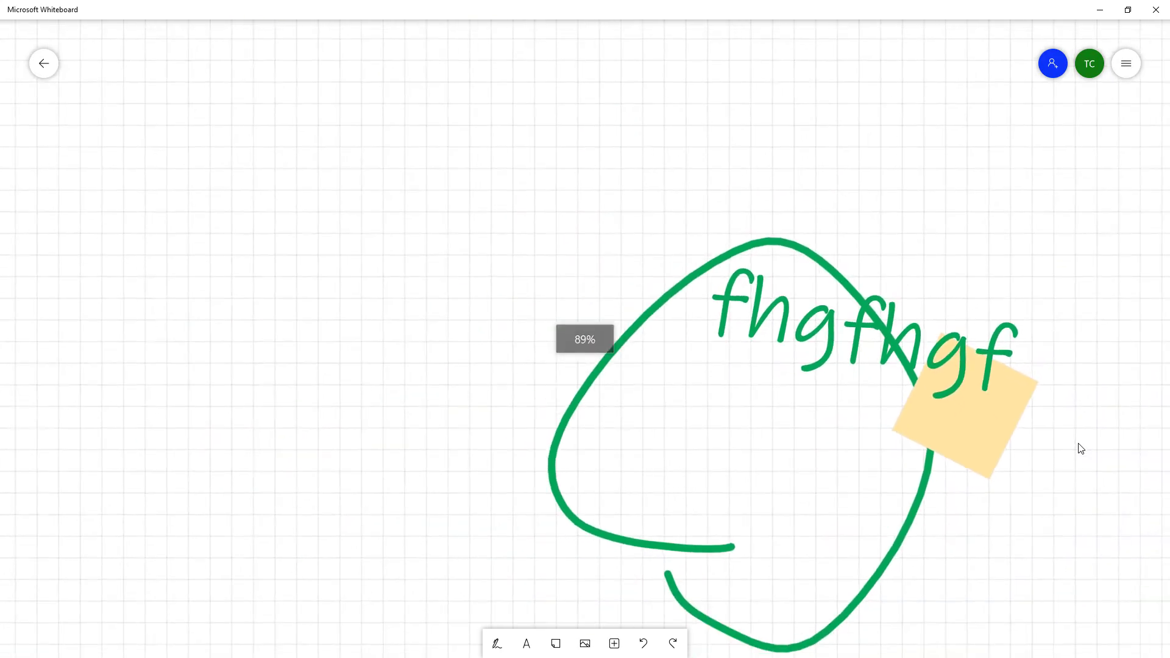